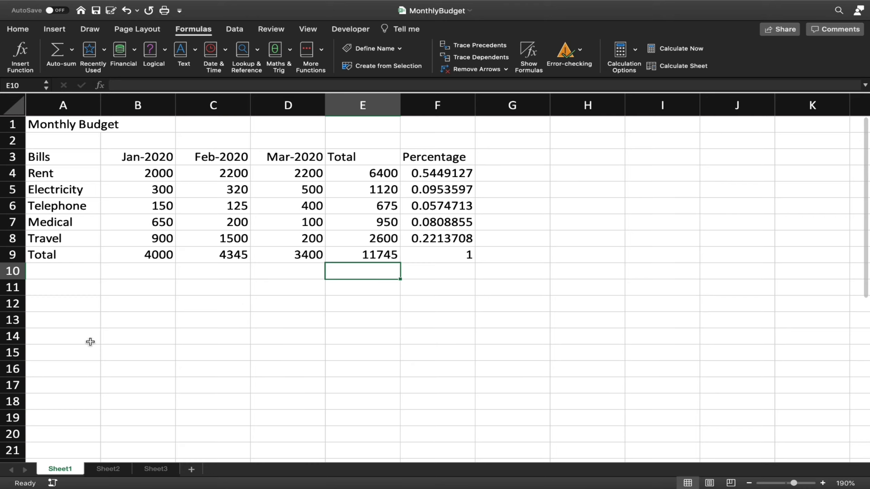
- On Sheet2, review the BILL table's items A–C and prices 100, 150, 55, selecting SUBTOTAL cell C6
{"action": "left_click", "coordinate": [108, 472]}
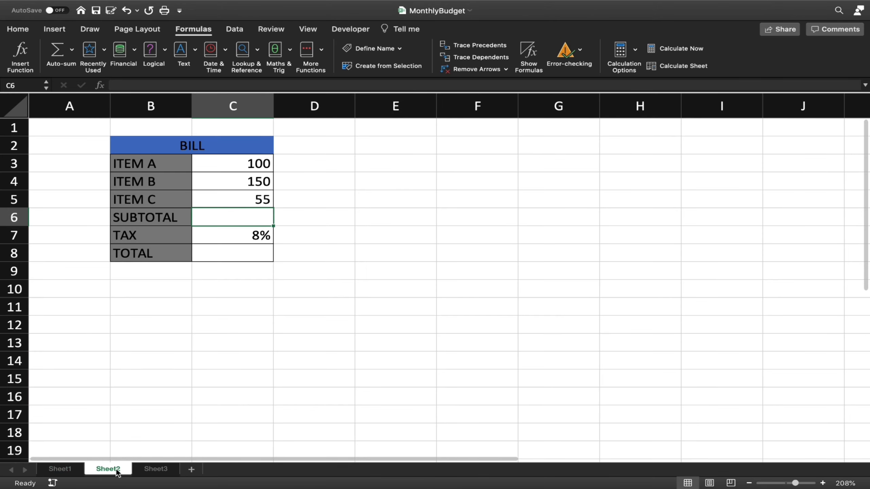
{"action": "left_click_drag", "start_coordinate": [136, 141], "coordinate": [216, 261]}
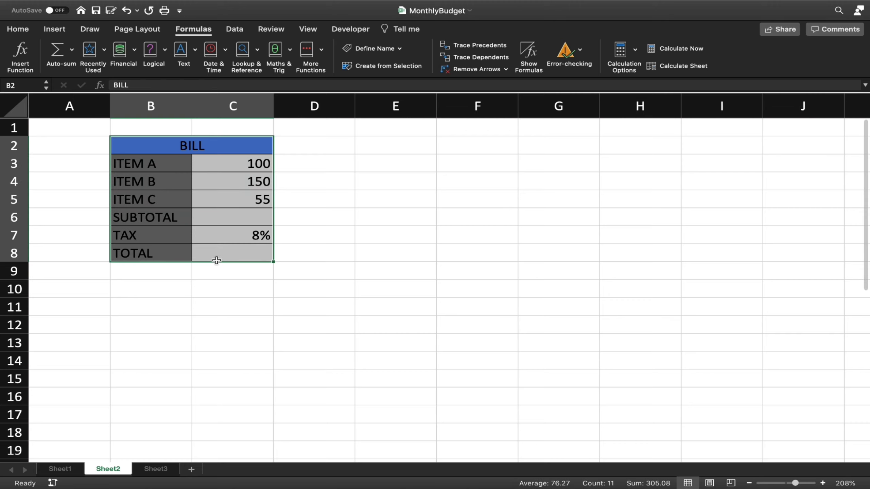
{"action": "left_click_drag", "start_coordinate": [161, 157], "coordinate": [164, 202]}
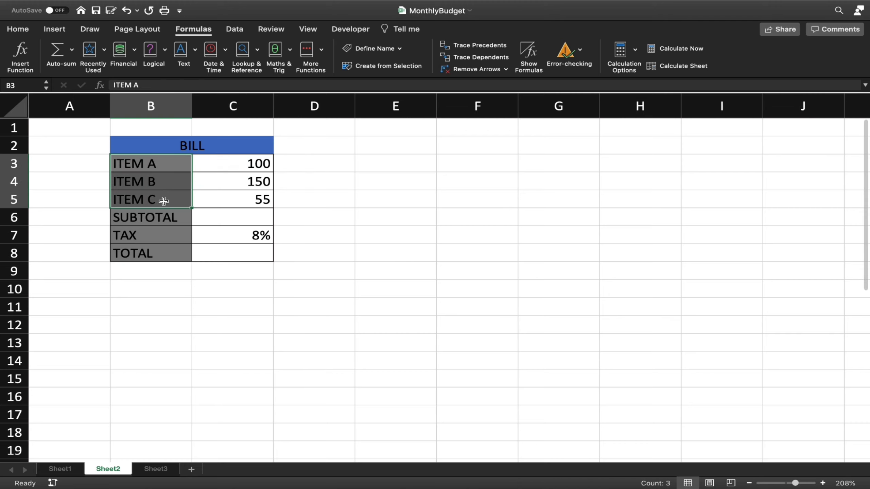
{"action": "left_click_drag", "start_coordinate": [243, 164], "coordinate": [244, 202]}
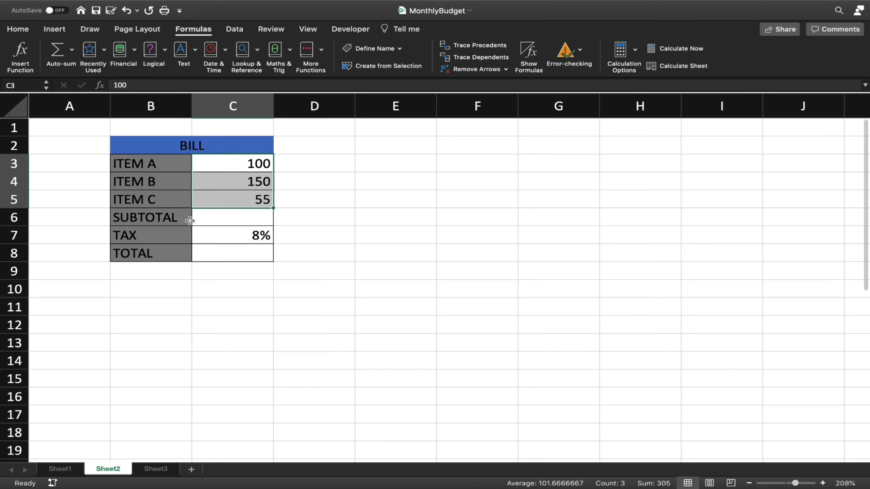
{"action": "left_click", "coordinate": [230, 219]}
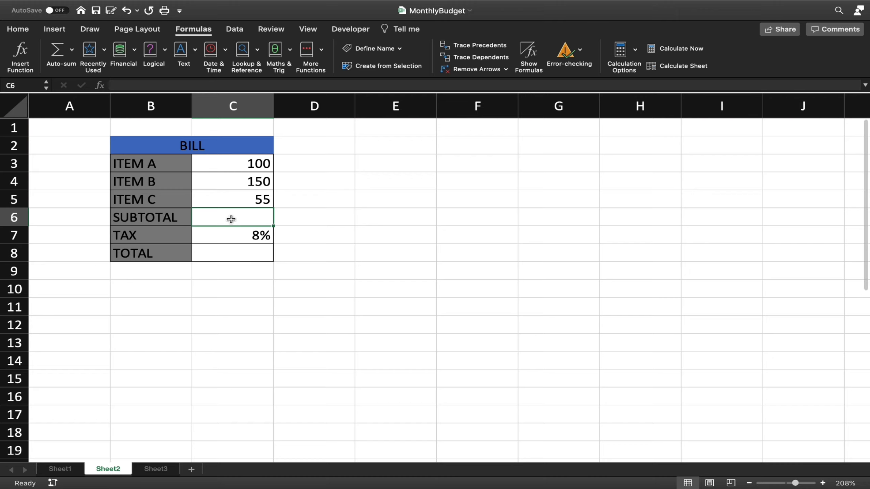
- Enter =C3+C4+C5 in SUBTOTAL cell C6 so it shows 305
{"action": "type", "text": "="}
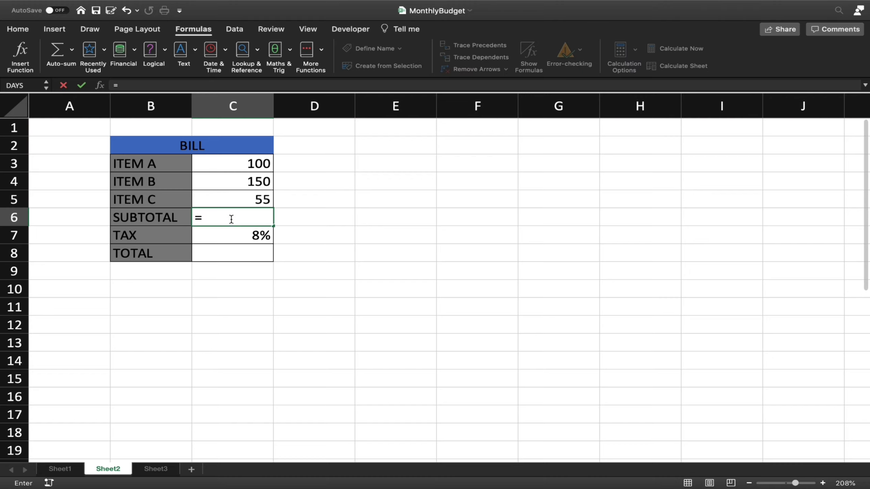
{"action": "left_click", "coordinate": [258, 165]}
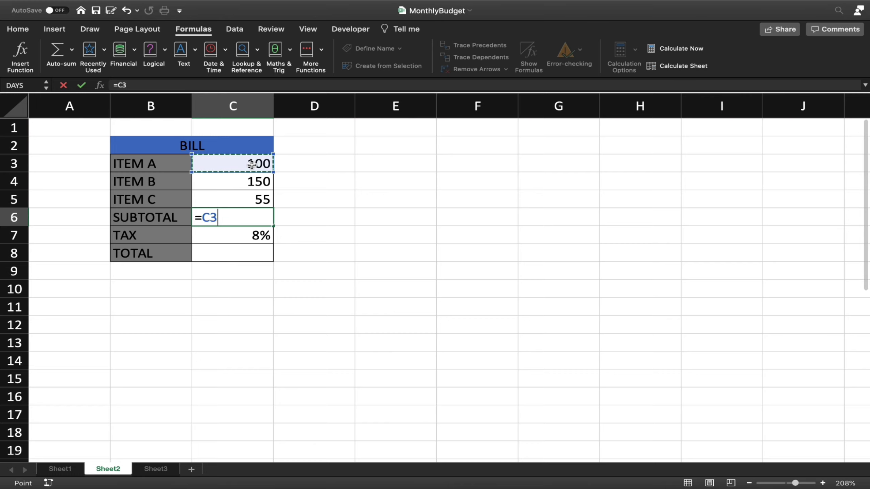
{"action": "type", "text": "+"}
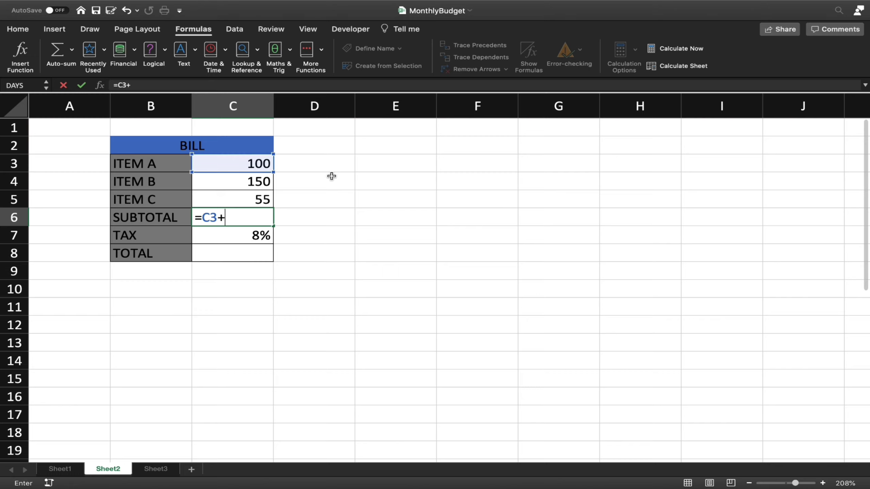
{"action": "left_click", "coordinate": [270, 184]}
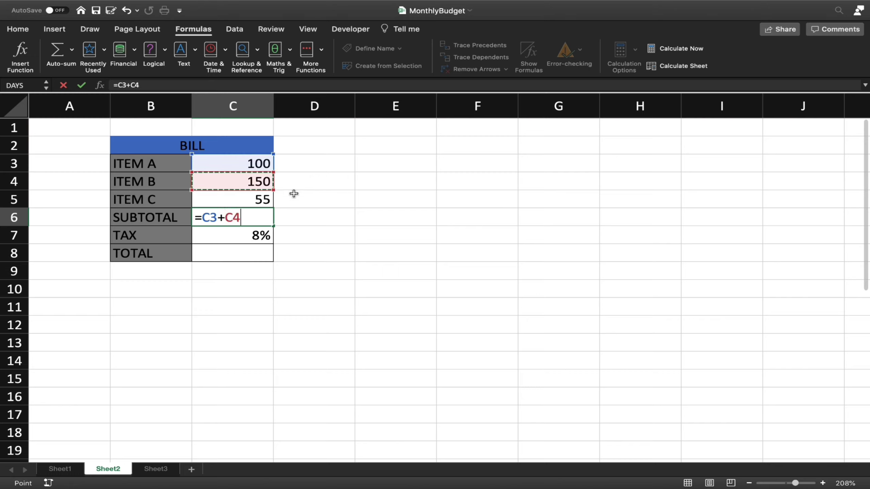
{"action": "type", "text": "+"}
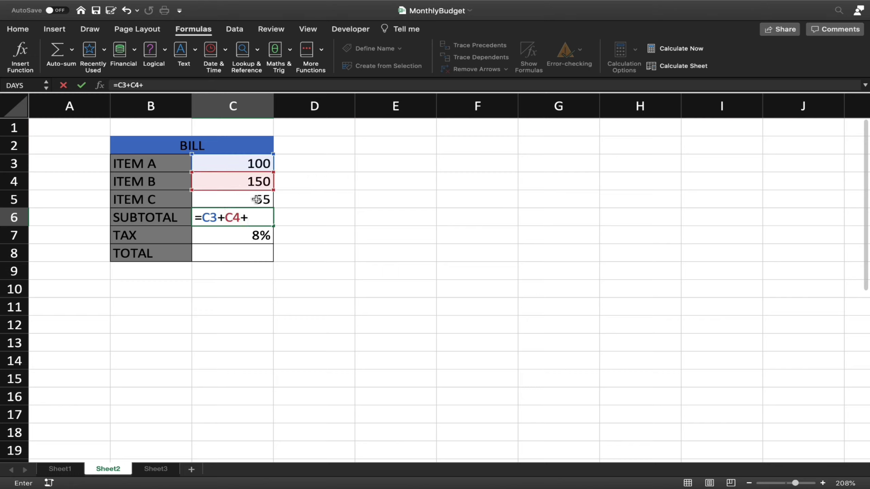
{"action": "left_click", "coordinate": [256, 200]}
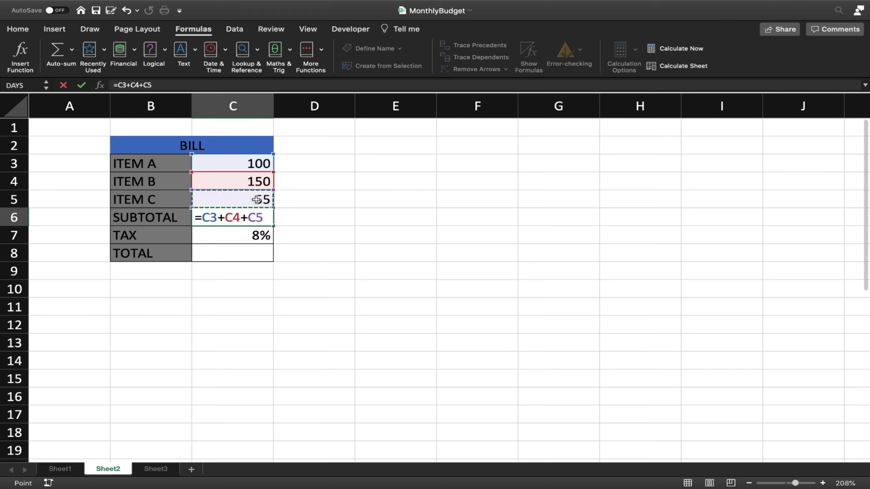
{"action": "key", "text": "Return"}
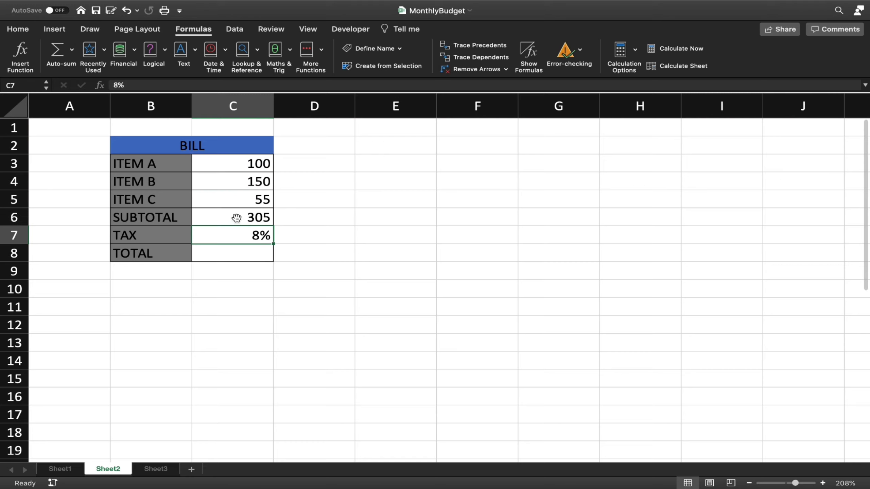
{"action": "left_click", "coordinate": [236, 218]}
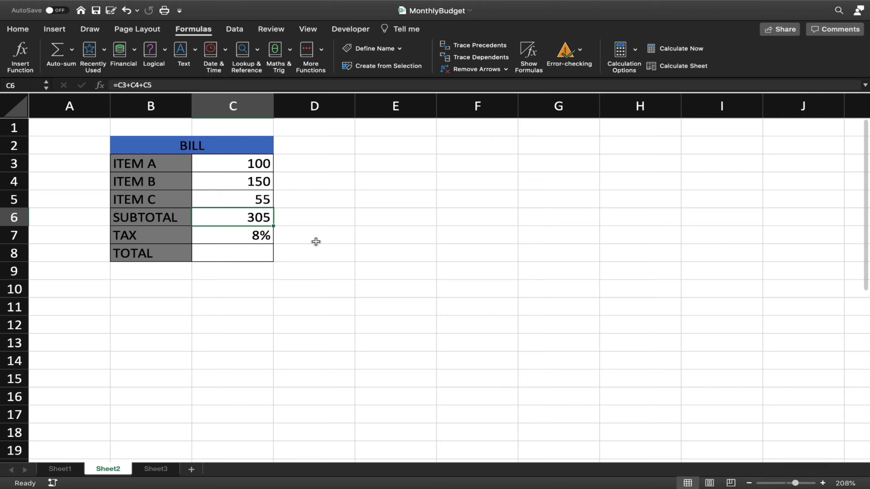
{"action": "left_click", "coordinate": [247, 255]}
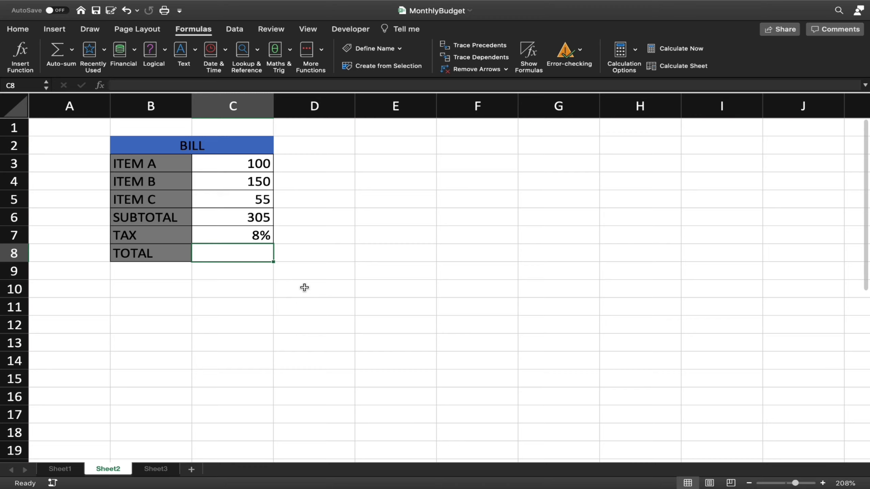
{"action": "left_click", "coordinate": [283, 279]}
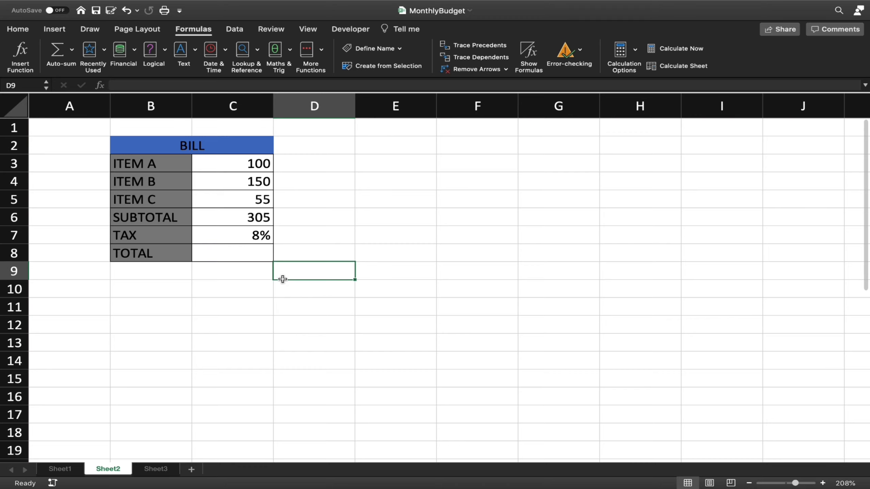
{"action": "left_click", "coordinate": [262, 230]}
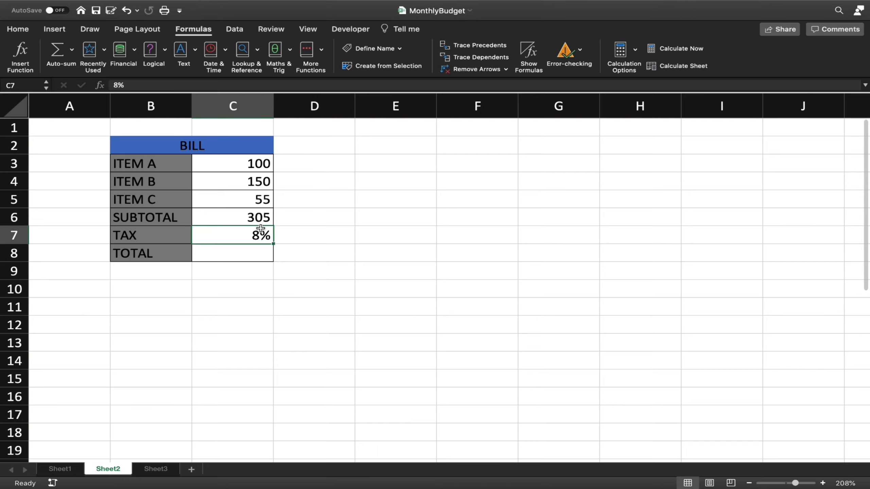
{"action": "left_click", "coordinate": [263, 217]}
{"action": "left_click_drag", "start_coordinate": [262, 229], "coordinate": [263, 245]}
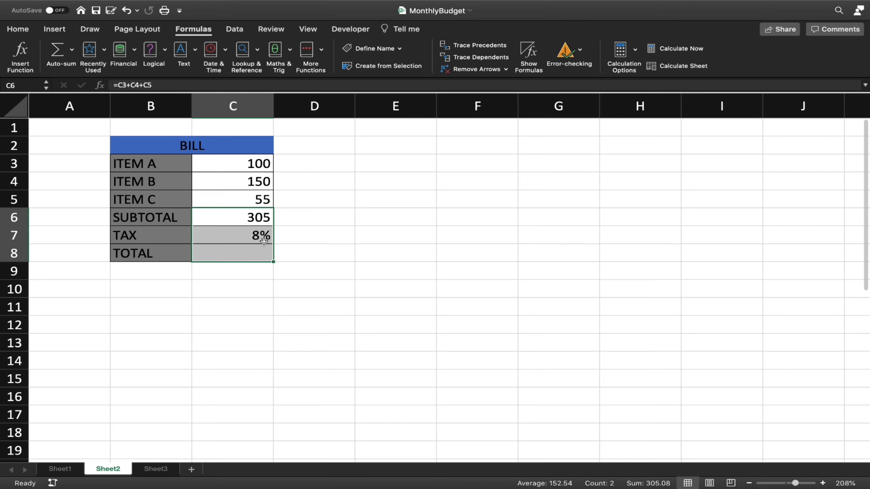
{"action": "left_click", "coordinate": [261, 234]}
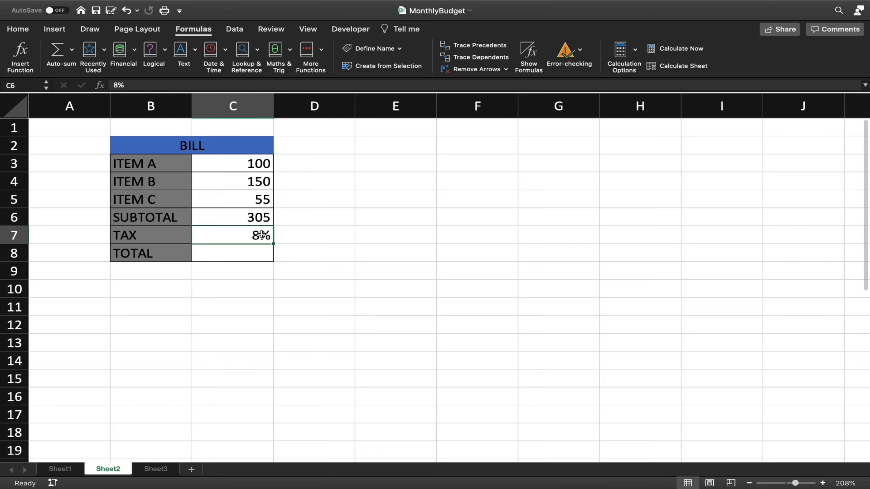
- Try =C6*C7 in TOTAL cell C8, giving 24.4, then undo it
{"action": "double_click", "coordinate": [251, 256]}
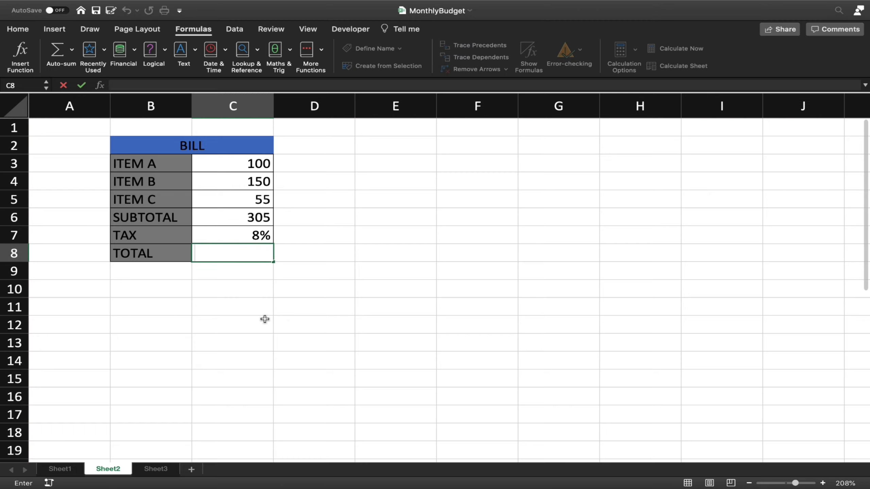
{"action": "type", "text": "="}
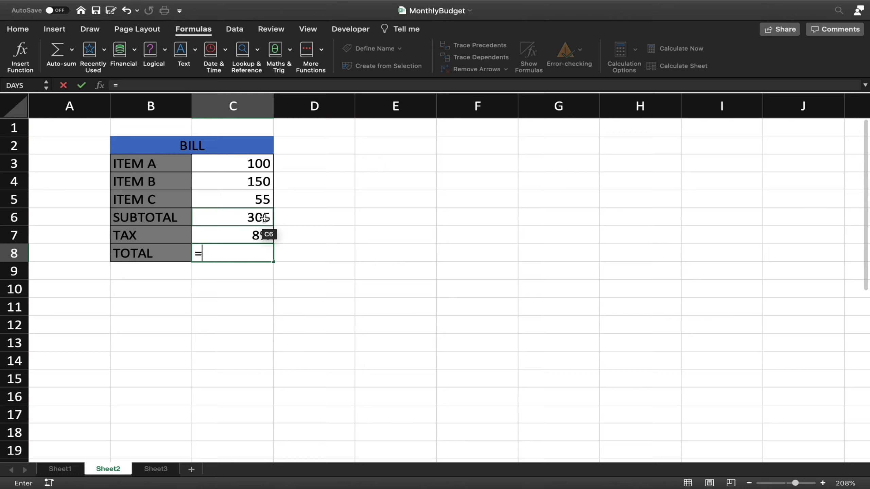
{"action": "left_click", "coordinate": [217, 221]}
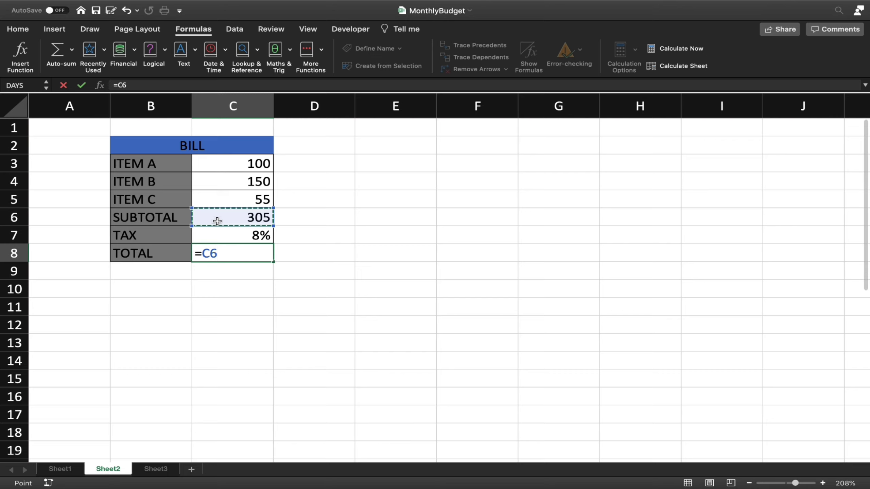
{"action": "type", "text": "*"}
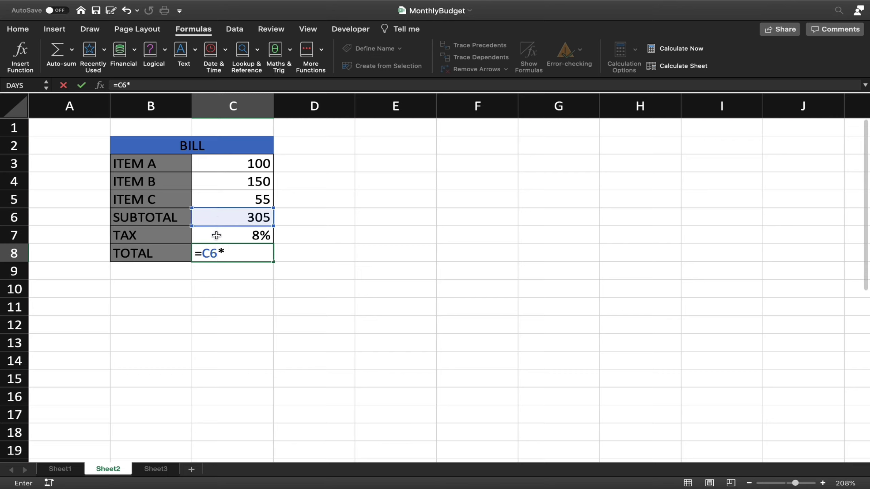
{"action": "left_click", "coordinate": [216, 236]}
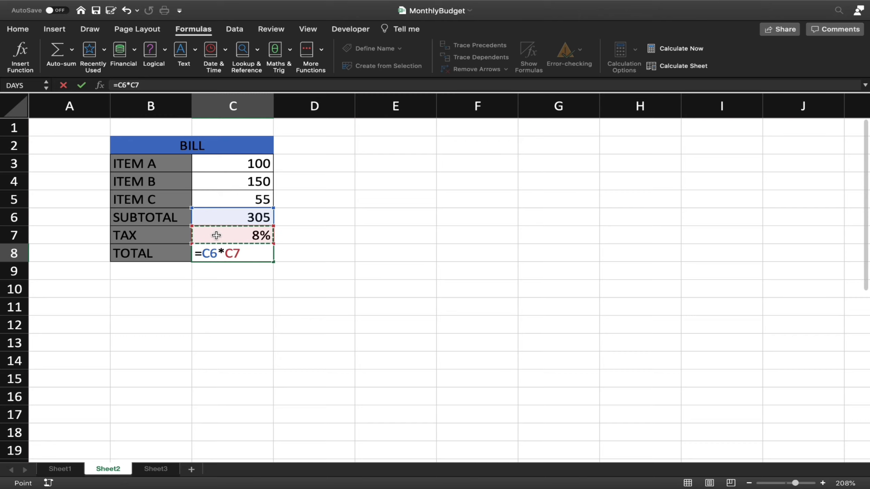
{"action": "key", "text": "Return"}
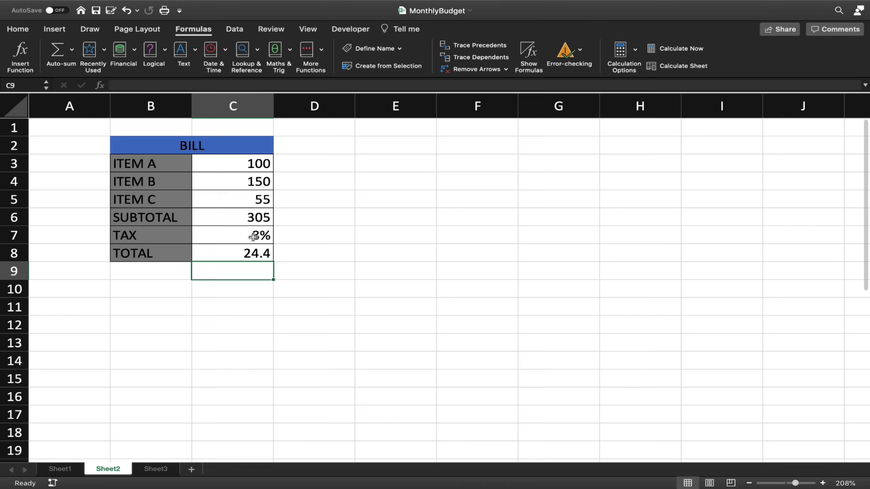
{"action": "key", "text": "ctrl+z"}
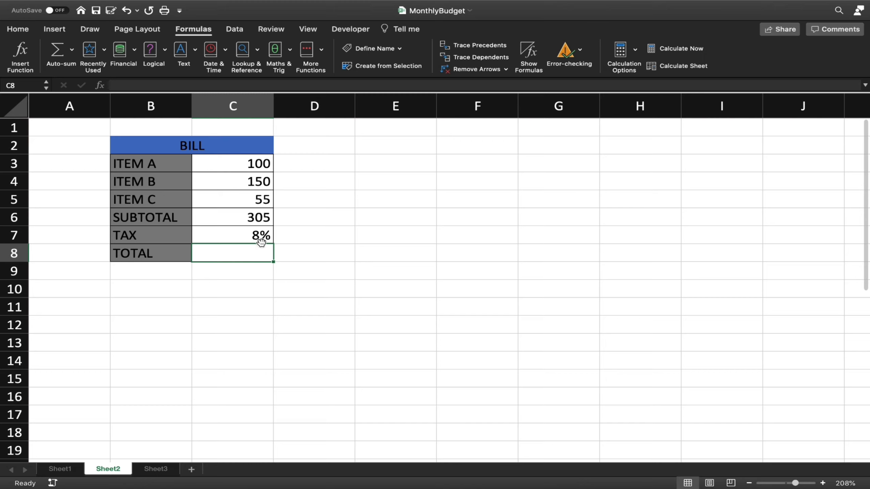
- Enter =C6*C7+1.0 in TOTAL cell C8 so it reads 25.4
{"action": "left_click_drag", "start_coordinate": [262, 223], "coordinate": [264, 234]}
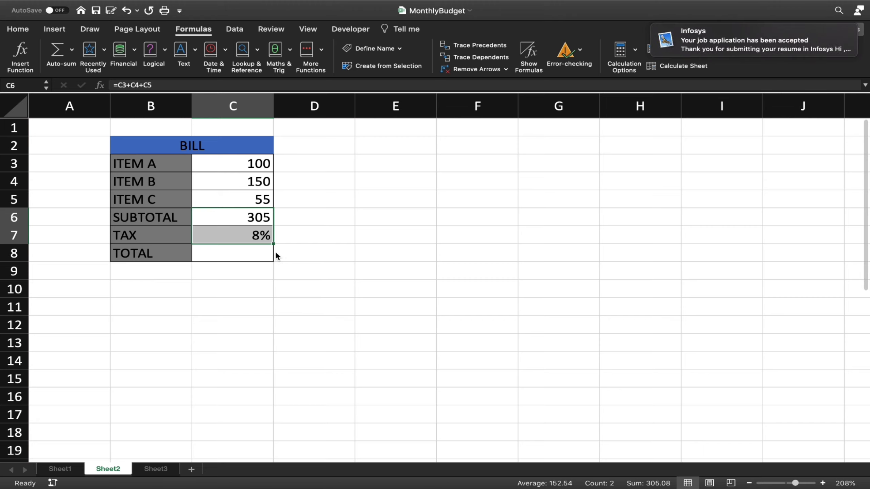
{"action": "left_click", "coordinate": [248, 255]}
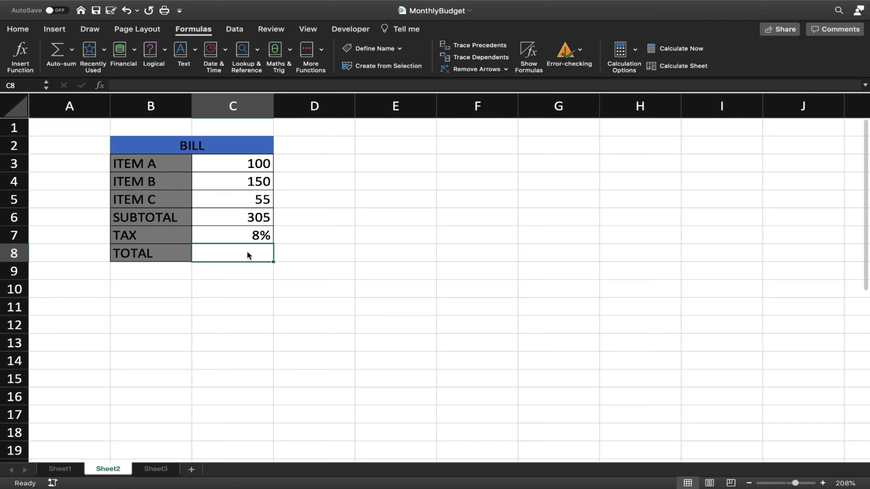
{"action": "type", "text": "="}
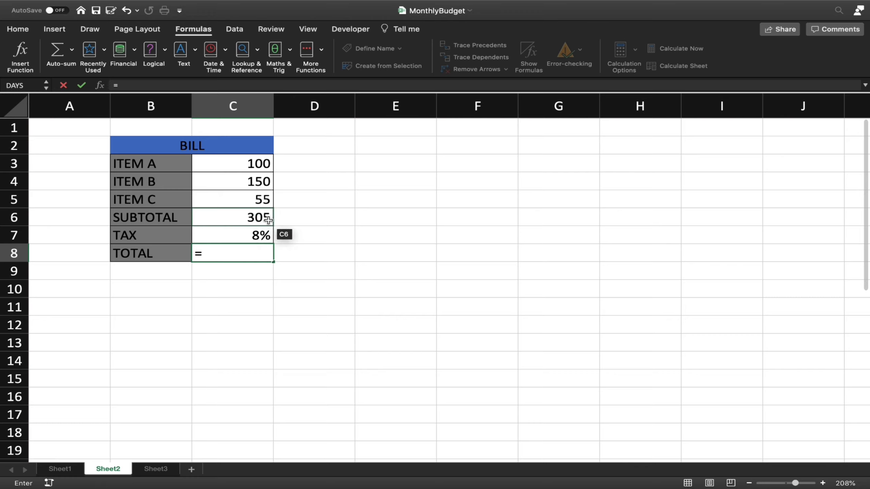
{"action": "left_click", "coordinate": [267, 222]}
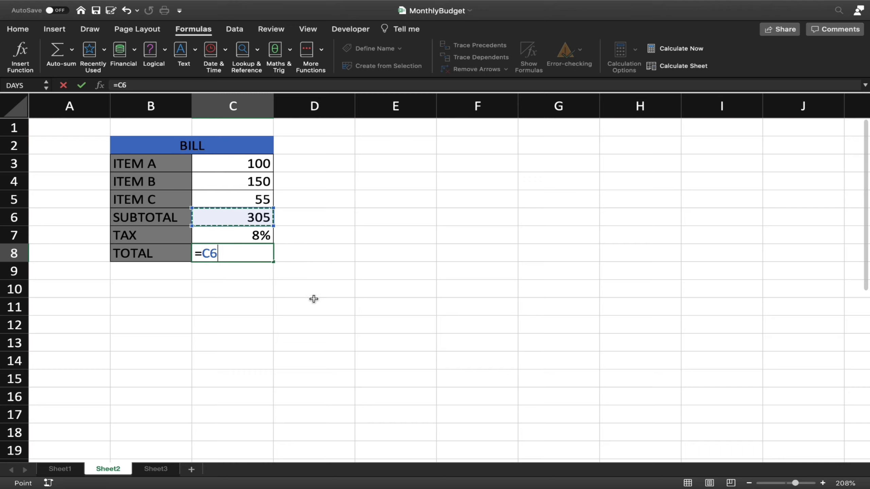
{"action": "type", "text": "*"}
{"action": "left_click", "coordinate": [261, 236]}
{"action": "type", "text": "+"}
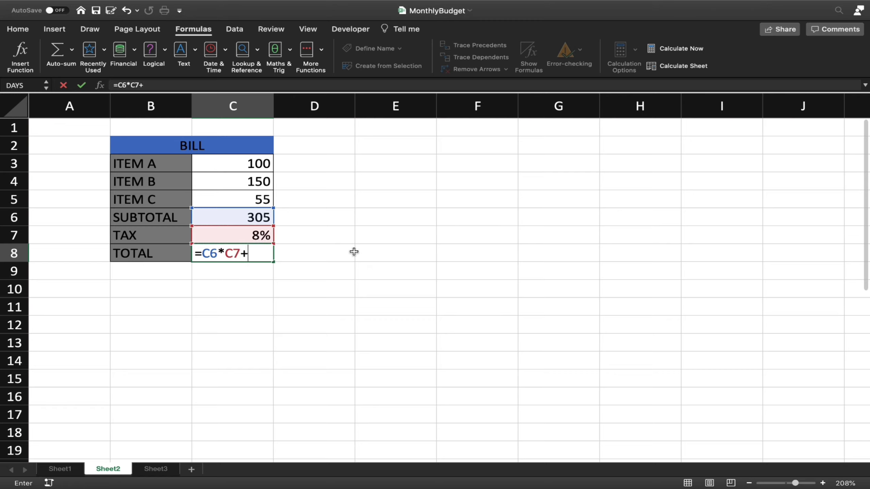
{"action": "type", "text": "1.0"}
{"action": "left_click_drag", "start_coordinate": [225, 253], "coordinate": [278, 254]}
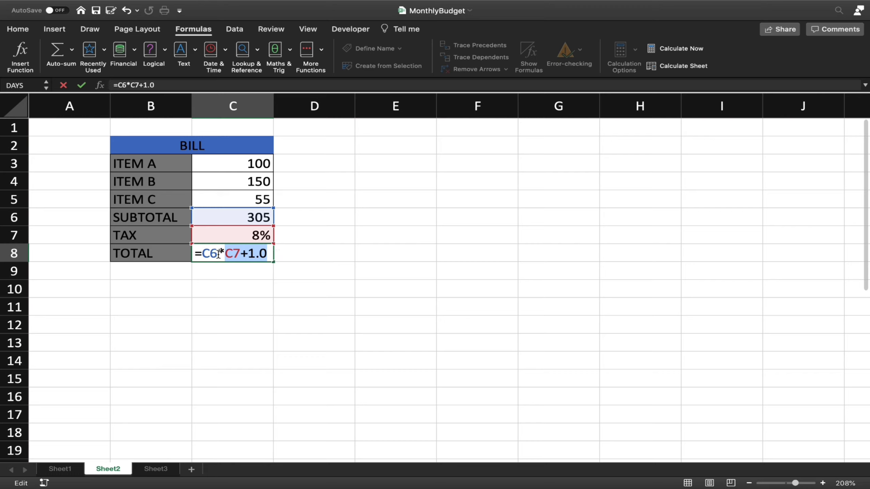
{"action": "left_click_drag", "start_coordinate": [218, 253], "coordinate": [205, 255]}
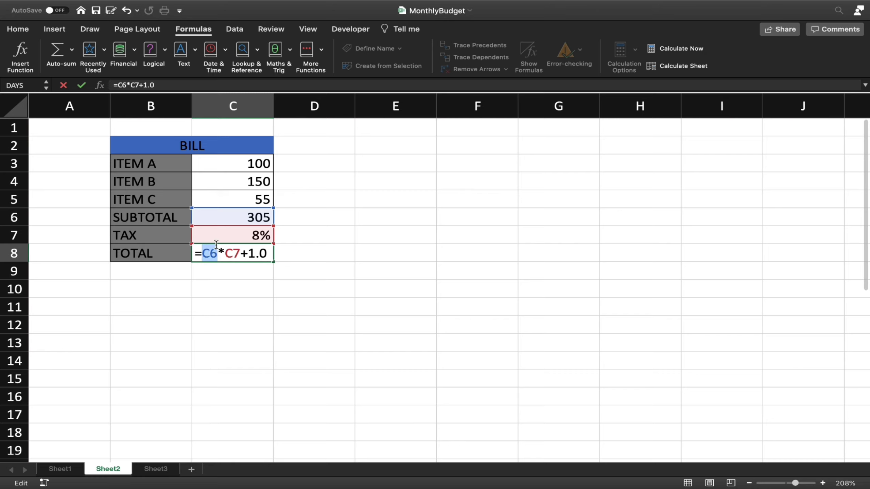
{"action": "left_click_drag", "start_coordinate": [268, 254], "coordinate": [204, 255]}
{"action": "left_click", "coordinate": [263, 254]}
{"action": "key", "text": "Return"}
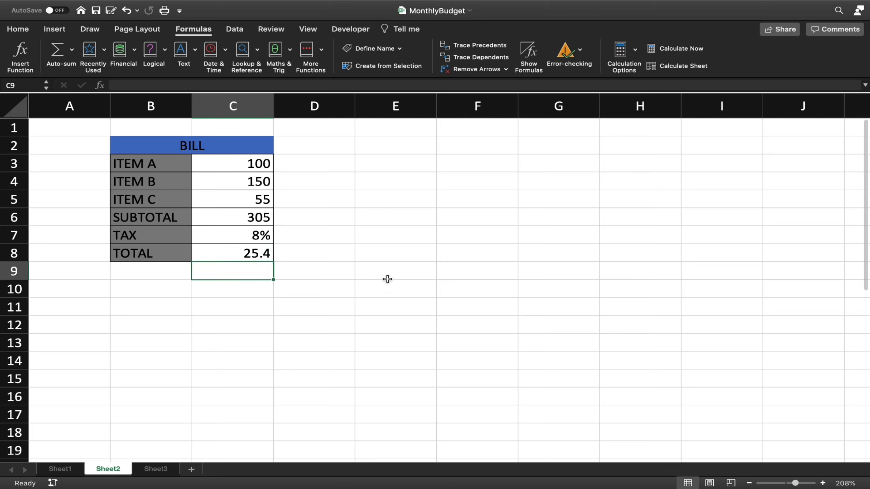
{"action": "left_click", "coordinate": [269, 255]}
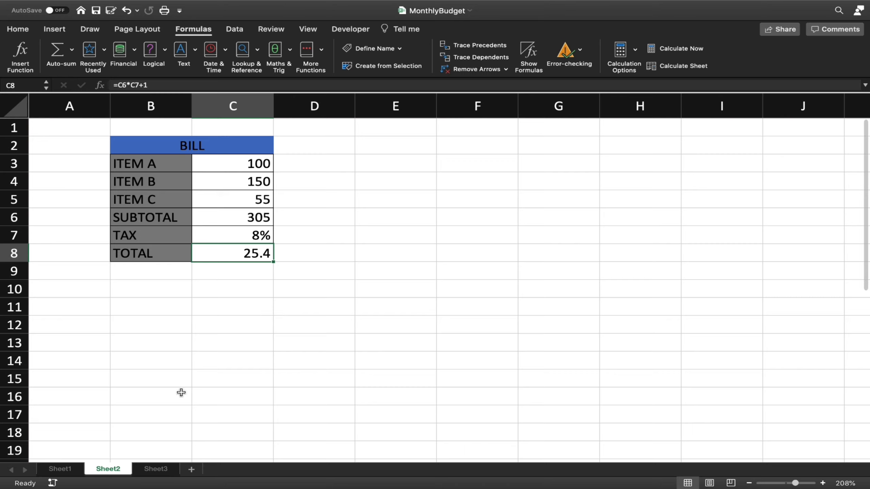
{"action": "mouse_move", "coordinate": [156, 469]}
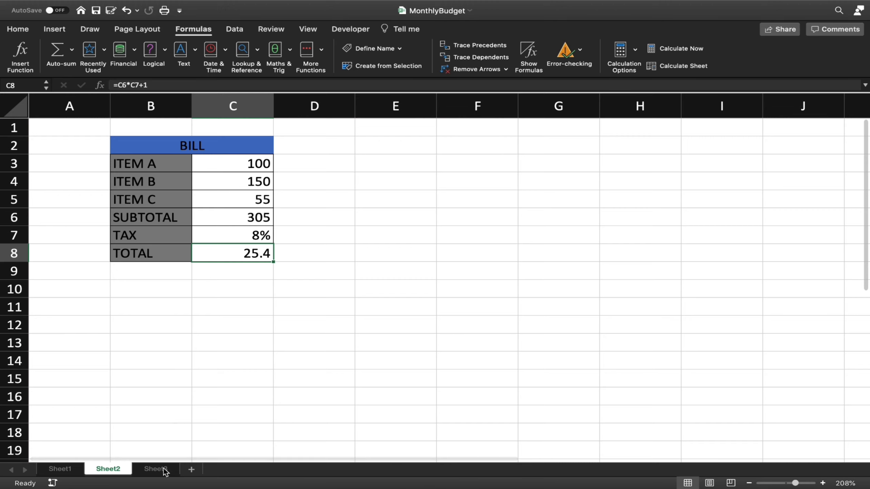
- Open Sheet3 to view the 'Ordering Mathematical Operations' BODMAS chart
{"action": "left_click", "coordinate": [166, 471]}
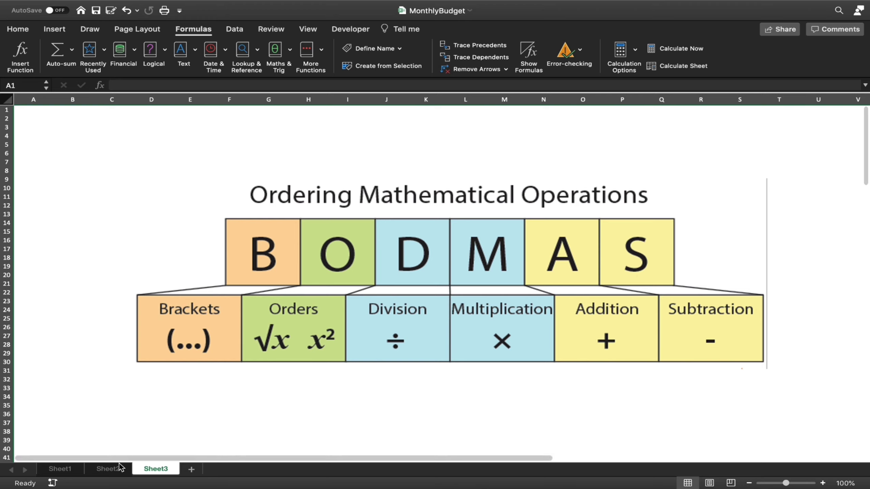
- Back on Sheet2, inspect the parts of the TOTAL formula in C8 without changing it
{"action": "left_click", "coordinate": [110, 469]}
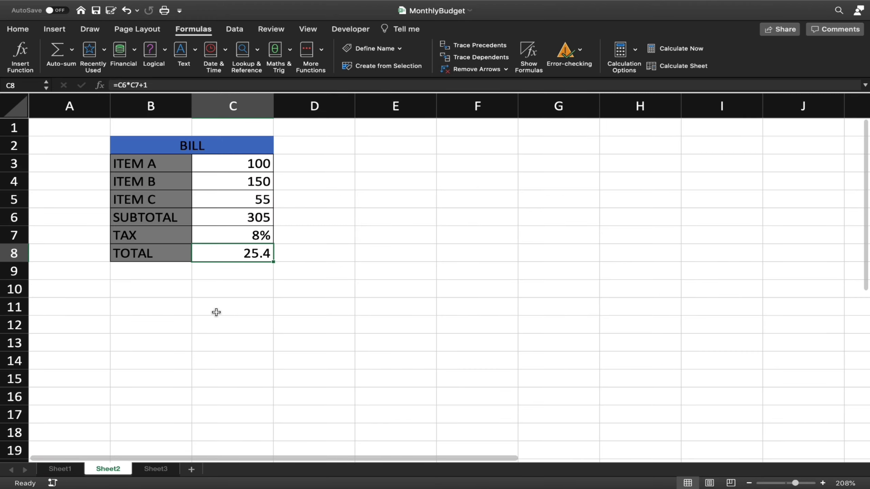
{"action": "double_click", "coordinate": [262, 253]}
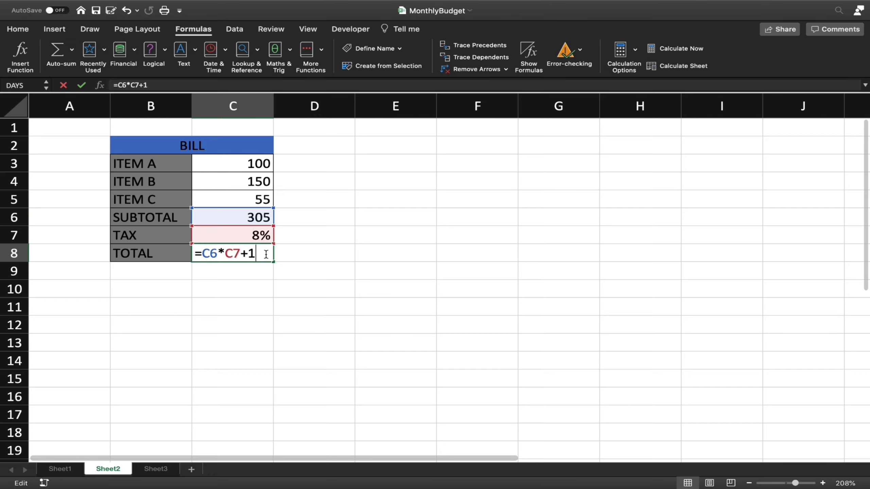
{"action": "mouse_move", "coordinate": [218, 254]}
{"action": "left_mouse_down"}
{"action": "mouse_move", "coordinate": [199, 256]}
{"action": "mouse_move", "coordinate": [269, 255]}
{"action": "mouse_move", "coordinate": [202, 255]}
{"action": "mouse_move", "coordinate": [291, 268]}
{"action": "left_mouse_up"}
{"action": "left_click", "coordinate": [225, 253]}
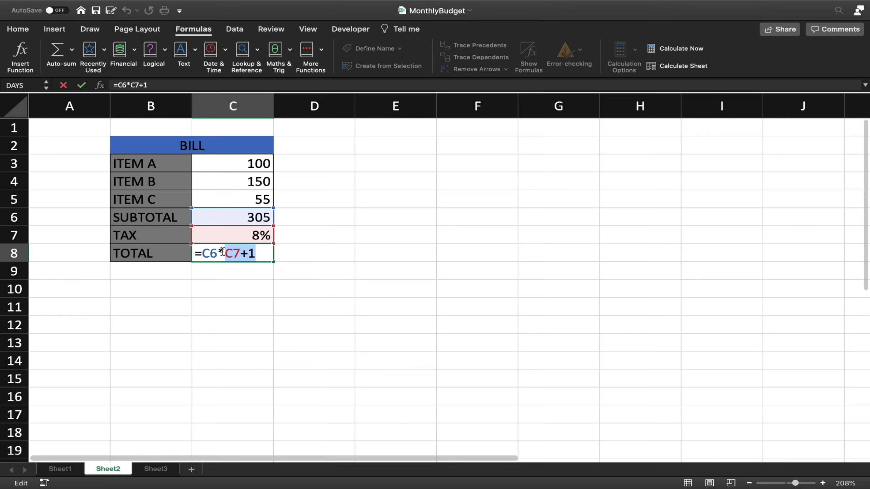
{"action": "left_click", "coordinate": [241, 254]}
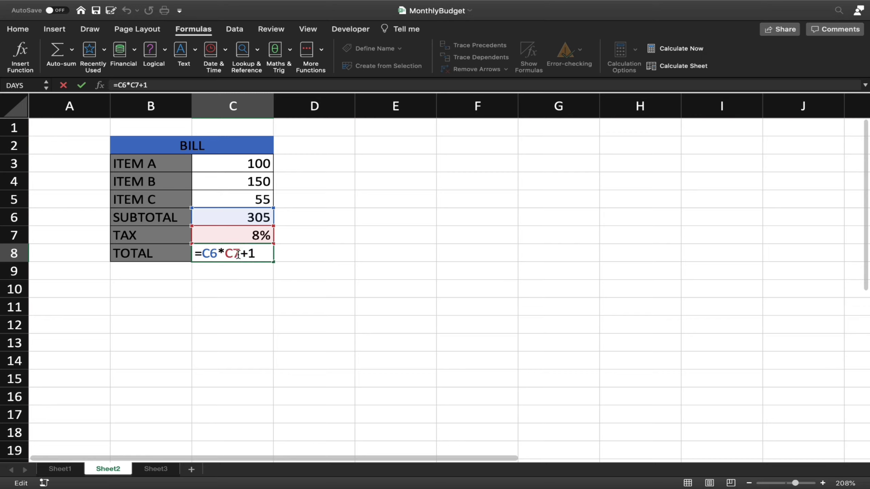
{"action": "left_click_drag", "start_coordinate": [238, 254], "coordinate": [203, 254]}
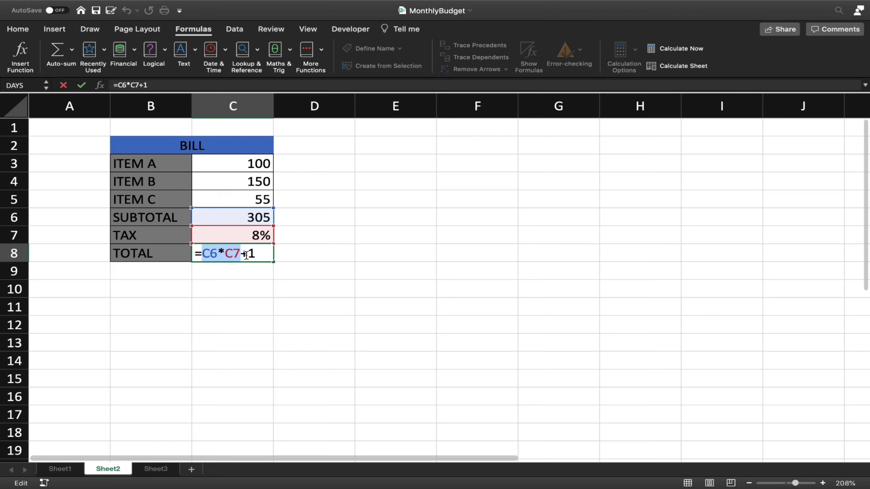
{"action": "left_click_drag", "start_coordinate": [241, 255], "coordinate": [257, 255]}
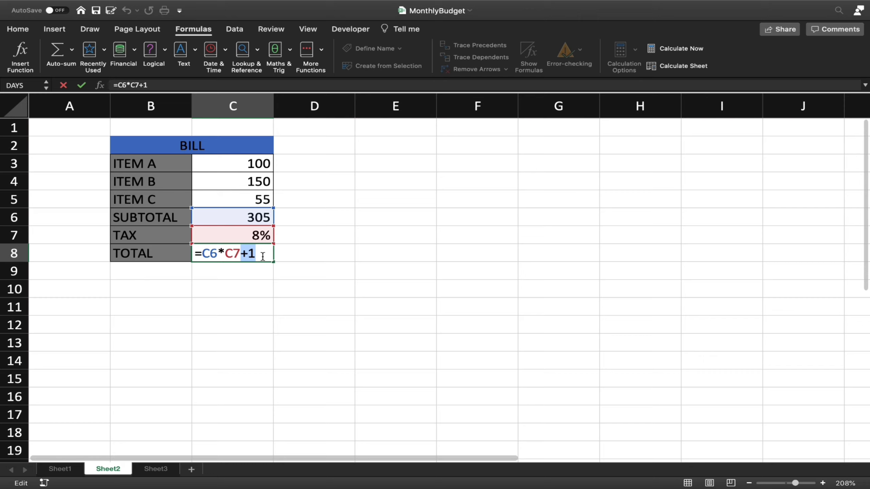
{"action": "left_click", "coordinate": [289, 285]}
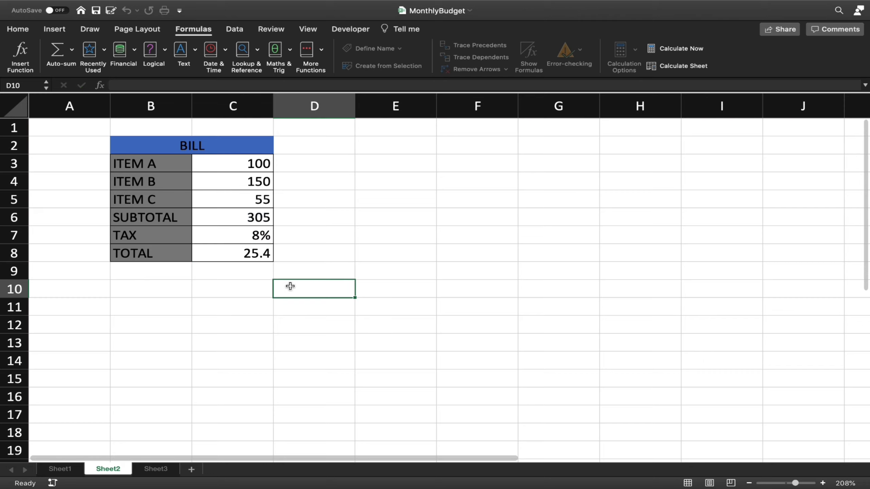
- Edit the TOTAL formula to =C6*(C7+1) so C8 shows 329.4
{"action": "left_click", "coordinate": [253, 256]}
{"action": "double_click", "coordinate": [255, 253]}
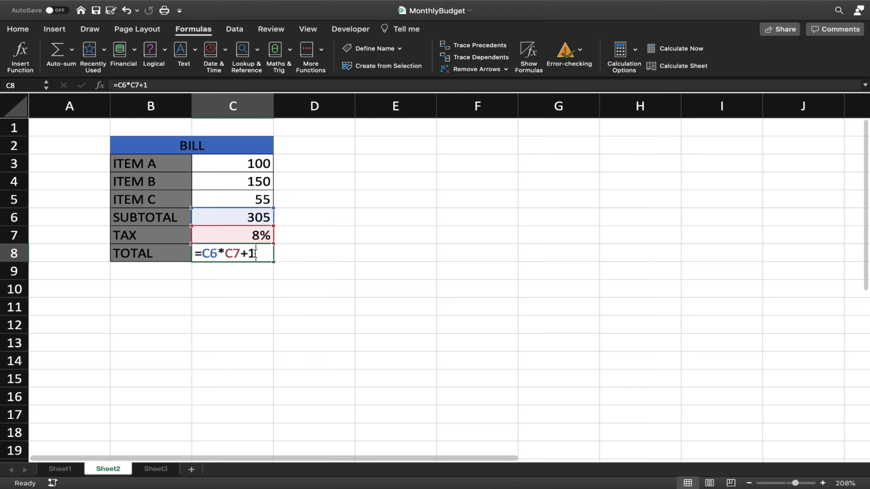
{"action": "left_click_drag", "start_coordinate": [225, 253], "coordinate": [267, 254]}
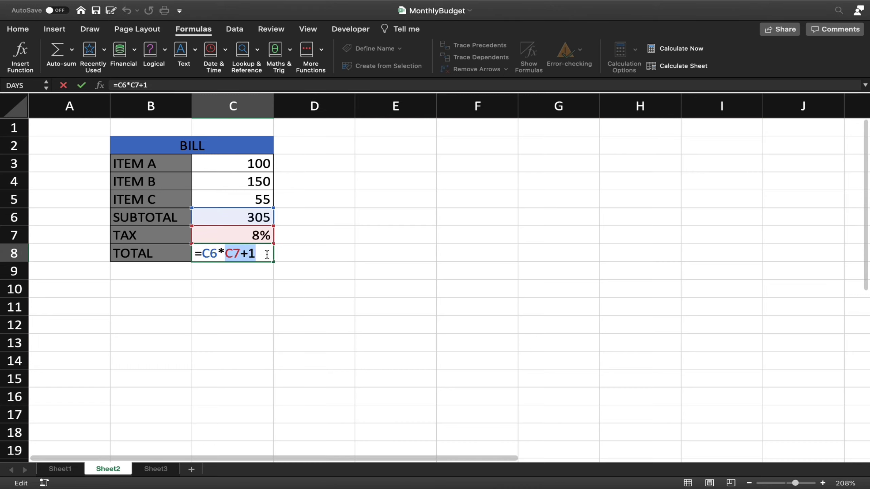
{"action": "left_click", "coordinate": [228, 254]}
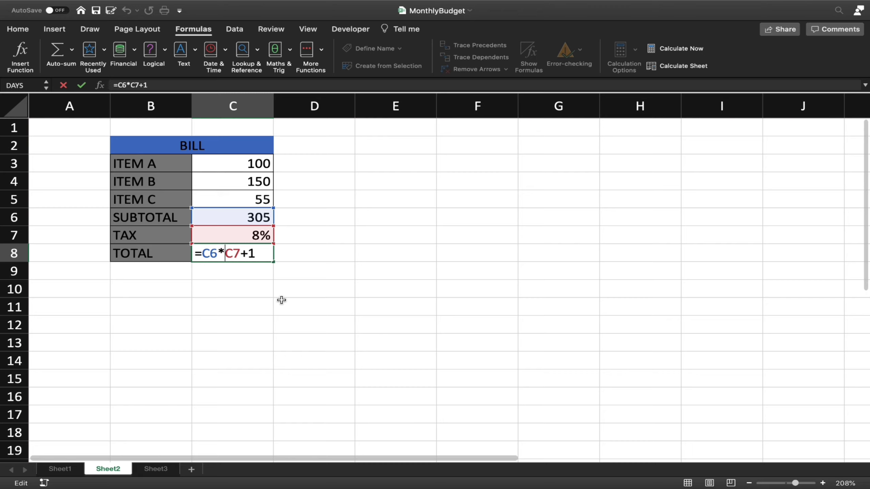
{"action": "type", "text": "(C7+1"}
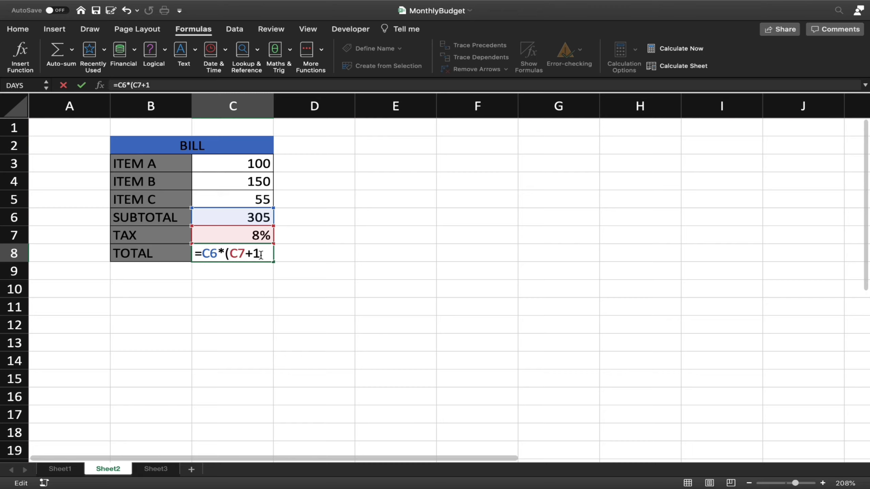
{"action": "type", "text": ")"}
{"action": "key", "text": "Return"}
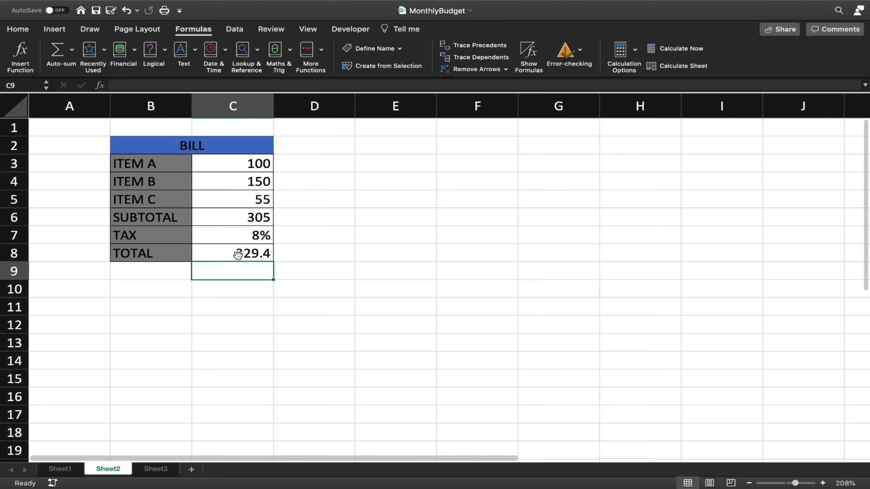
{"action": "left_click", "coordinate": [264, 254]}
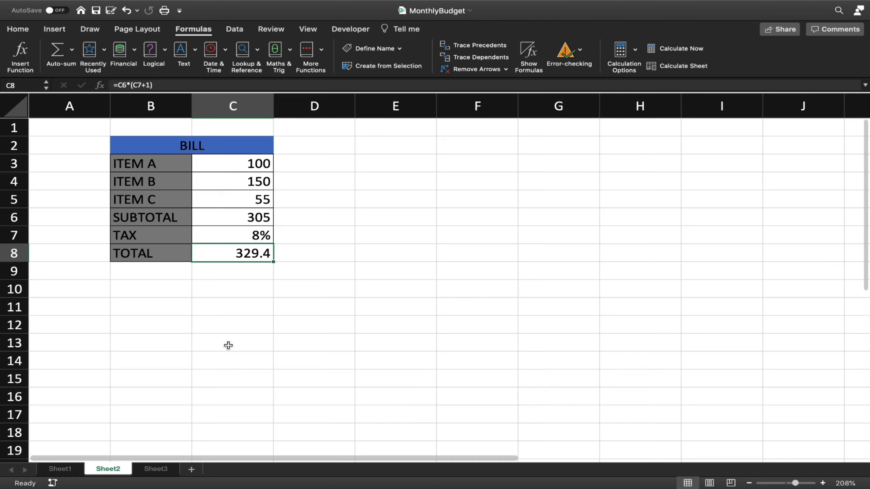
- Return to Sheet3's Brackets-to-Subtraction BODMAS chart
{"action": "left_click", "coordinate": [153, 469]}
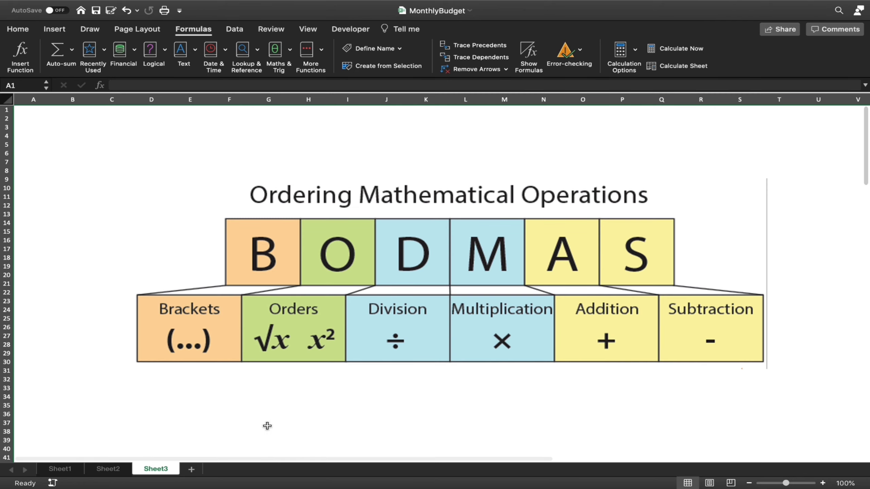